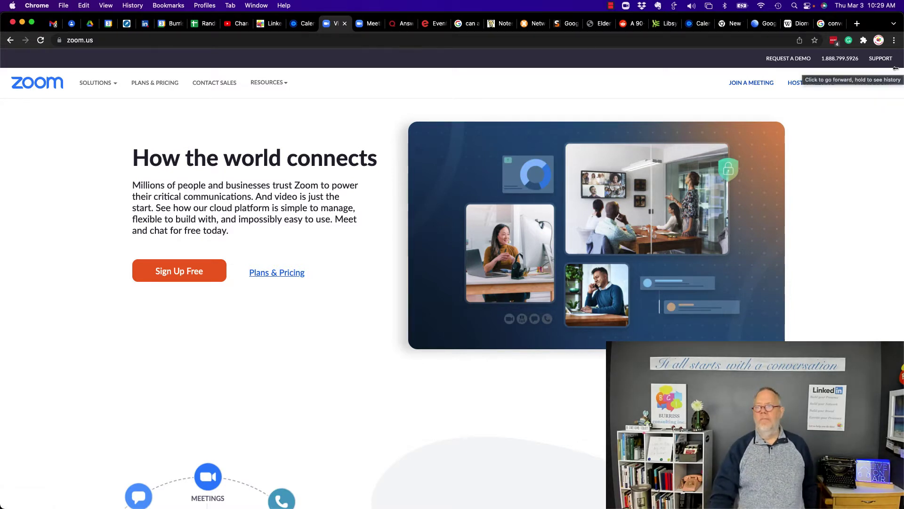
# - Open the Community Chat on Fridays meeting from My Account and show its Email Settings
pyautogui.click(876, 83)
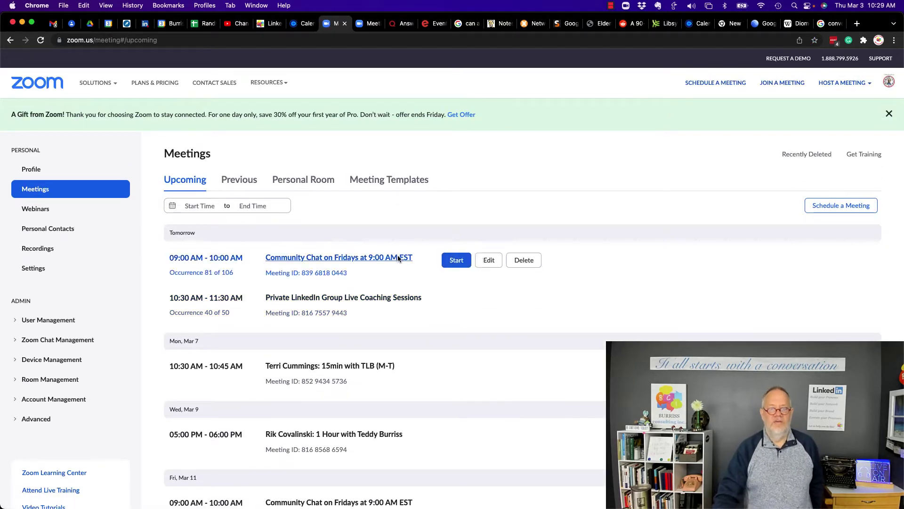
pyautogui.moveTo(326, 261)
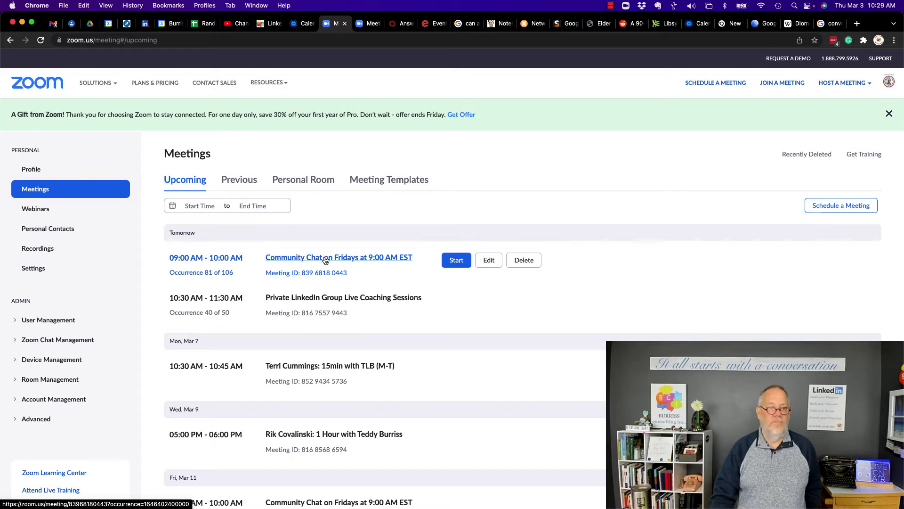
pyautogui.click(325, 258)
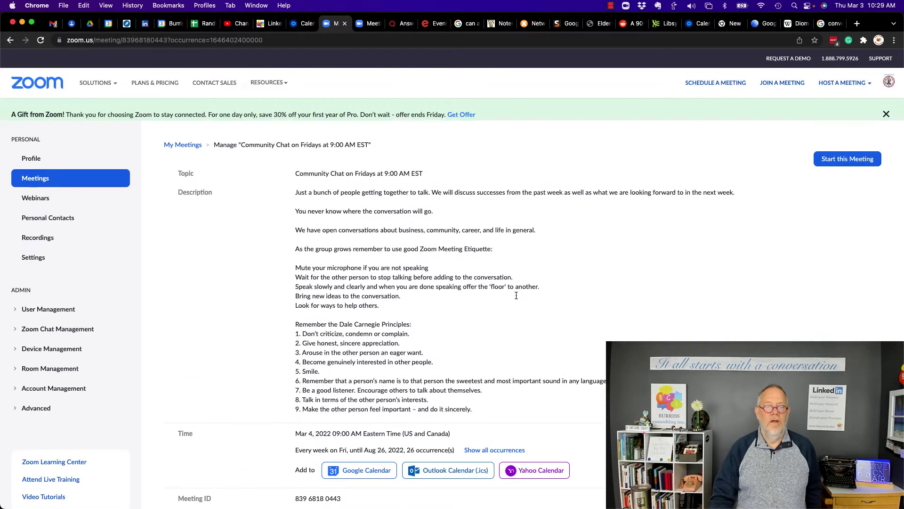
pyautogui.scroll(-10, 516, 294)
pyautogui.scroll(-5, 515, 295)
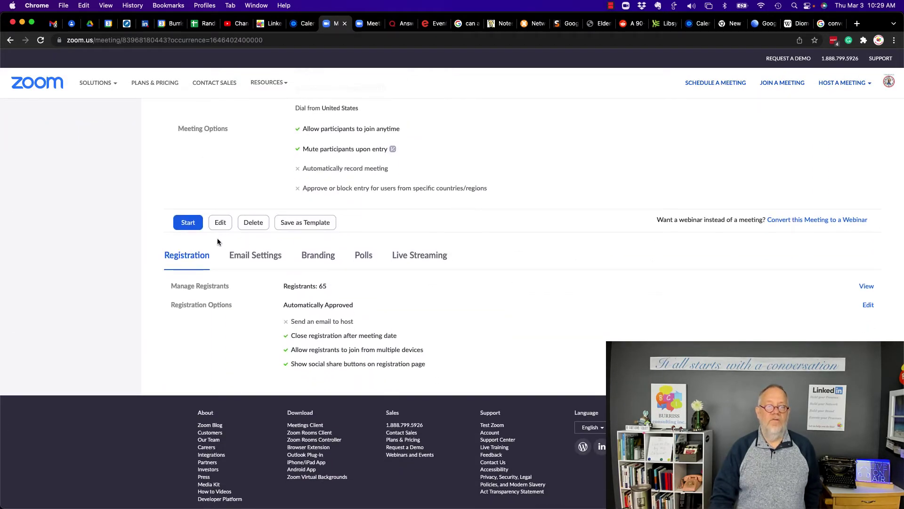
pyautogui.click(262, 256)
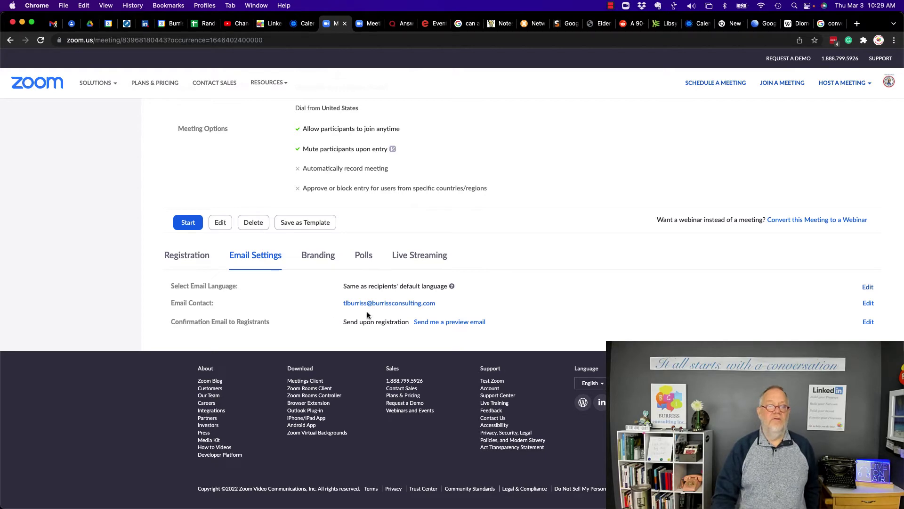
# - Replace the meeting's Email Contact address with a new address and save it
pyautogui.click(868, 303)
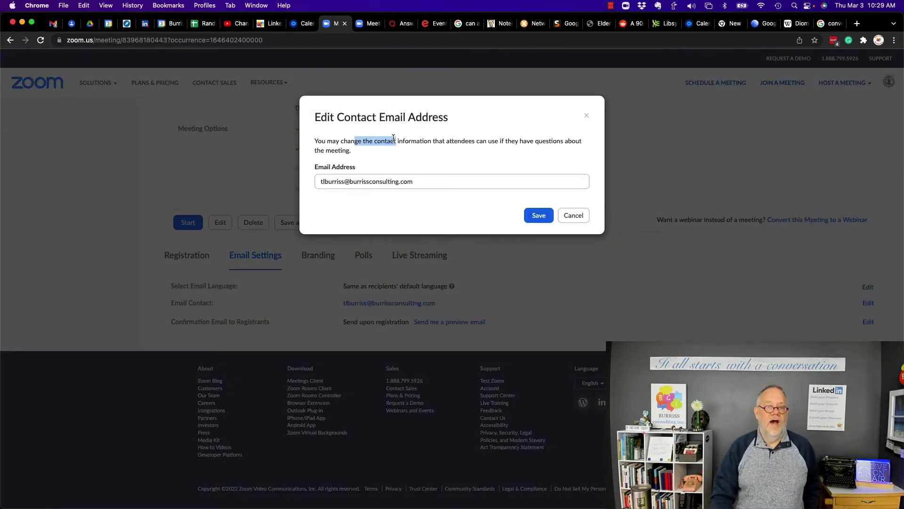
pyautogui.moveTo(354, 141); pyautogui.dragTo(443, 151)
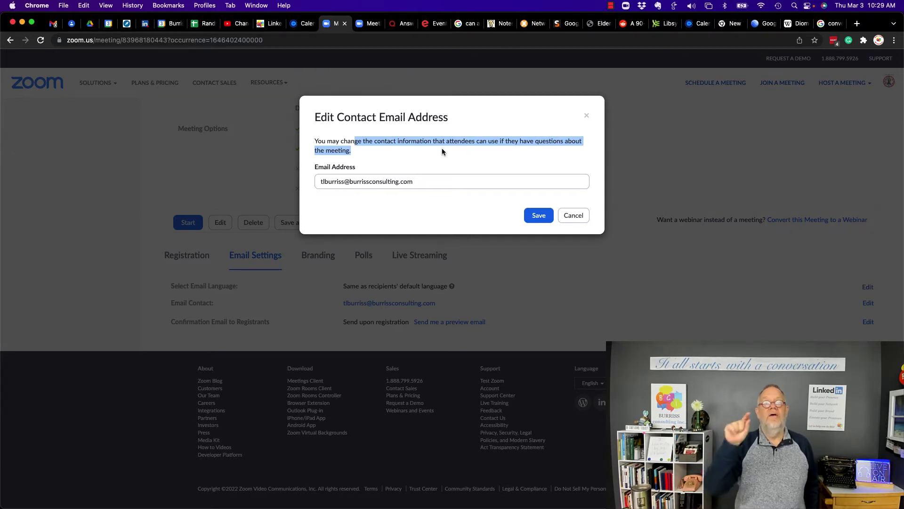
pyautogui.tripleClick(384, 179)
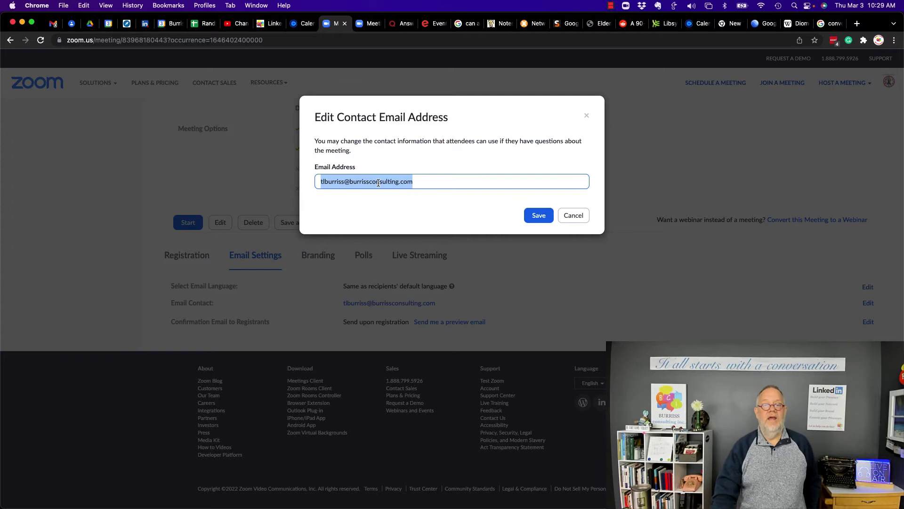
pyautogui.write('tlb')
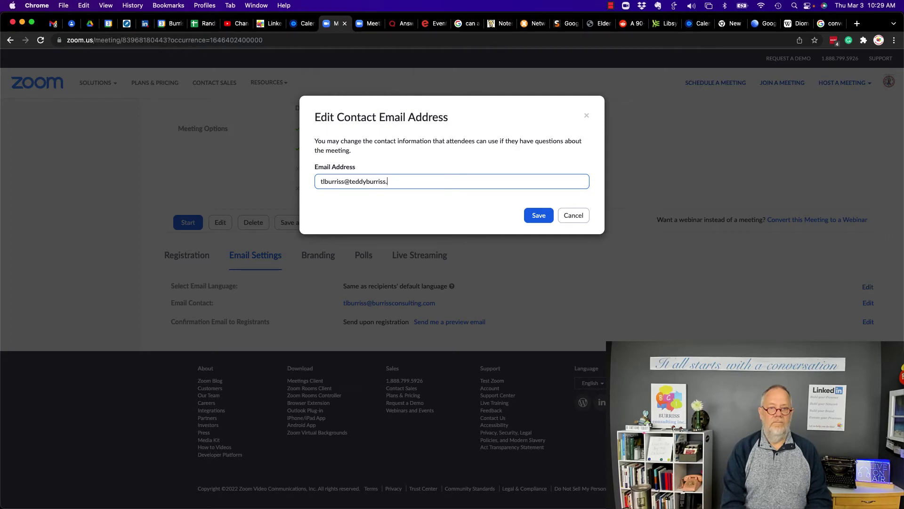
pyautogui.write('com')
pyautogui.click(532, 216)
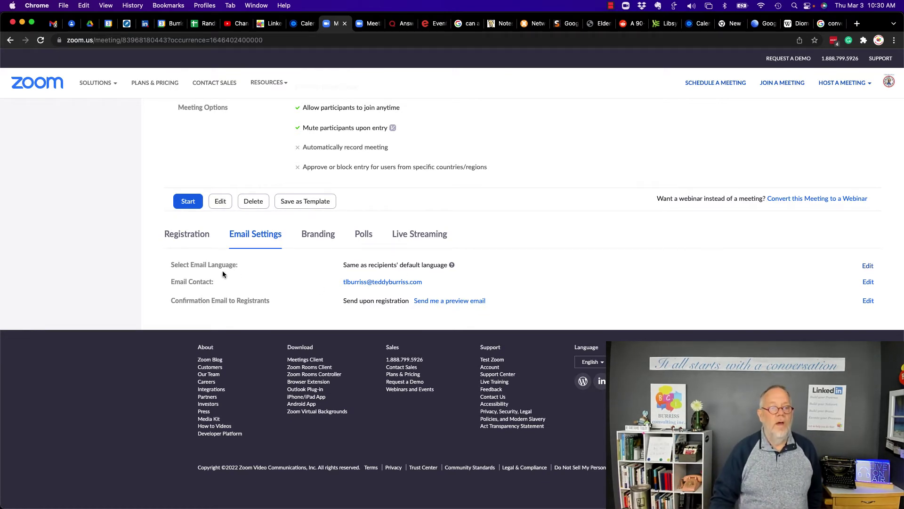
# - Clear the changed Email Contact address, re-enter the original, and save
pyautogui.click(868, 281)
pyautogui.tripleClick(384, 178)
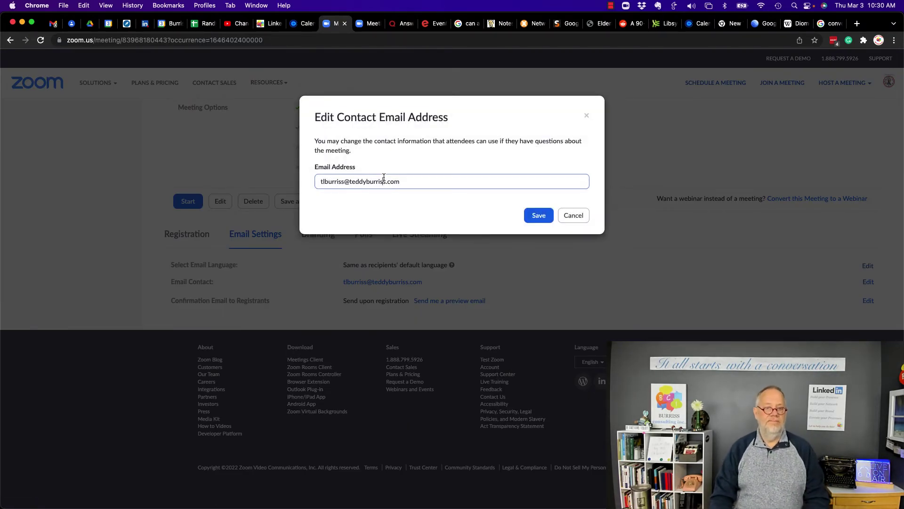
pyautogui.press('BackSpace')
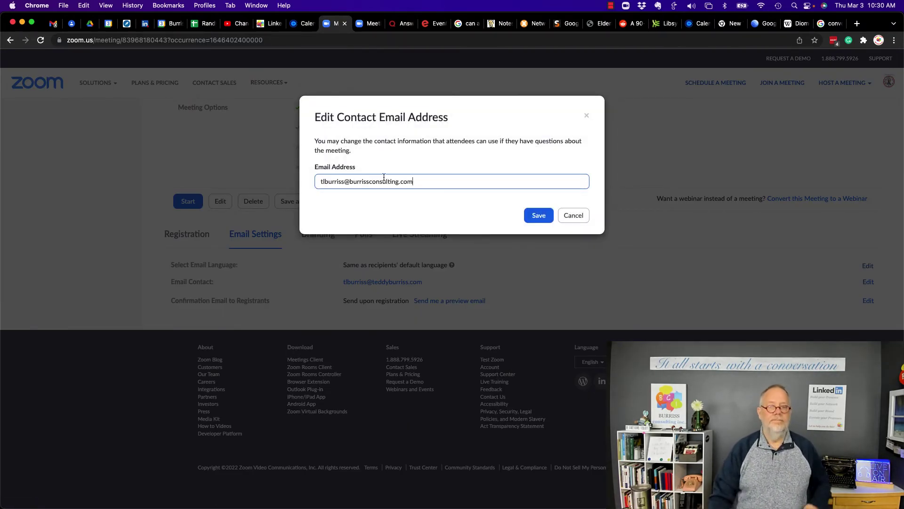
pyautogui.click(537, 215)
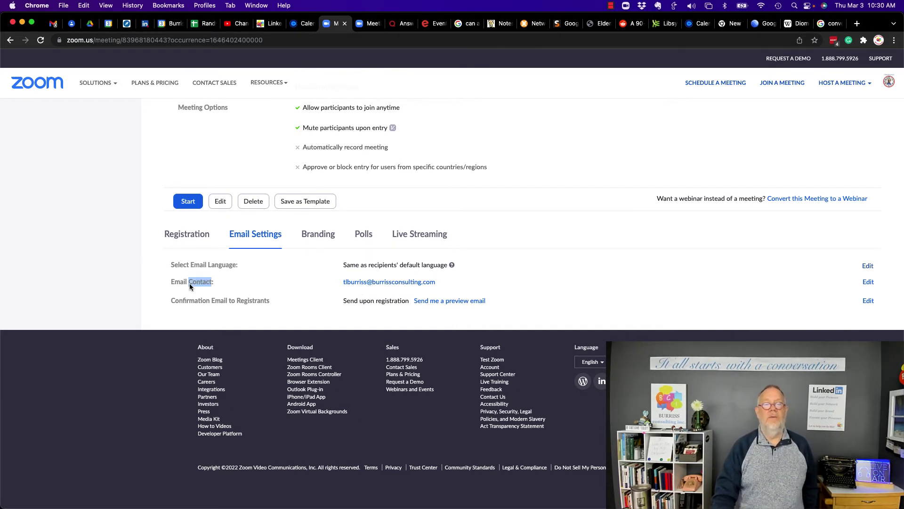
pyautogui.scroll(15, 189, 283)
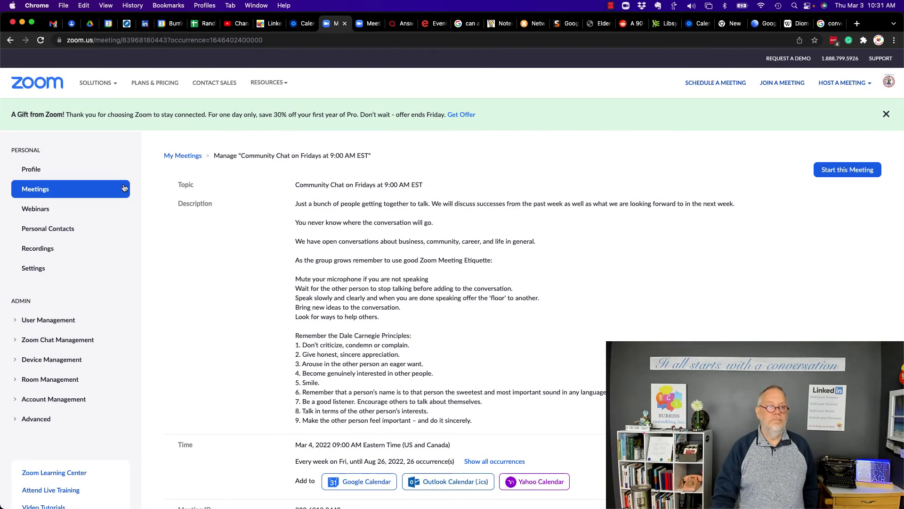
pyautogui.click(176, 157)
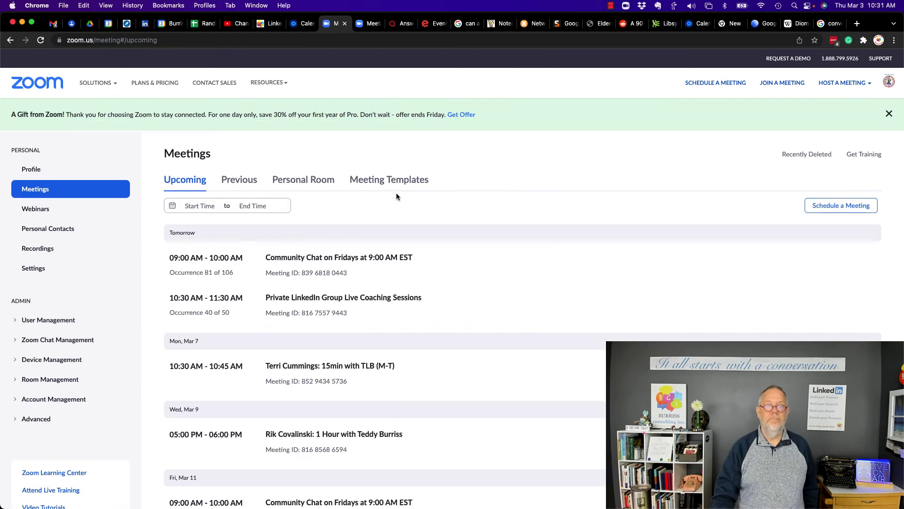
pyautogui.click(327, 261)
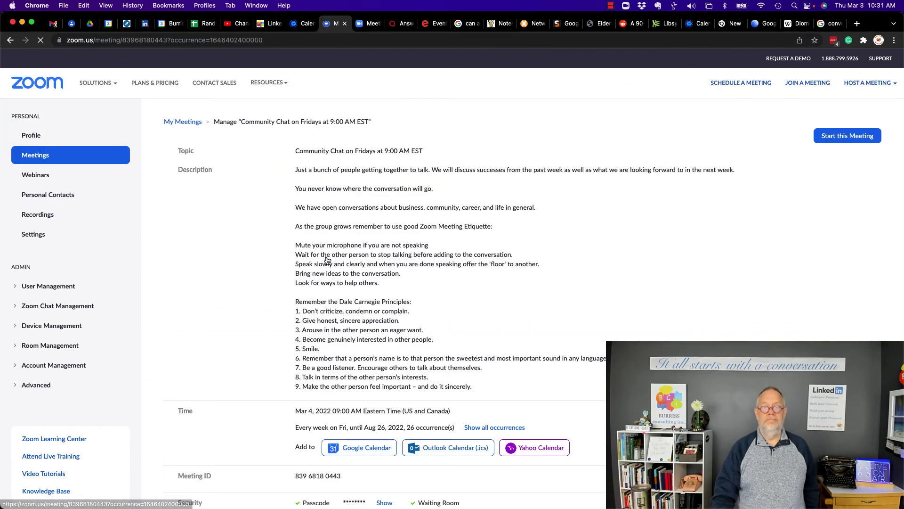
pyautogui.scroll(-10, 326, 258)
pyautogui.click(247, 200)
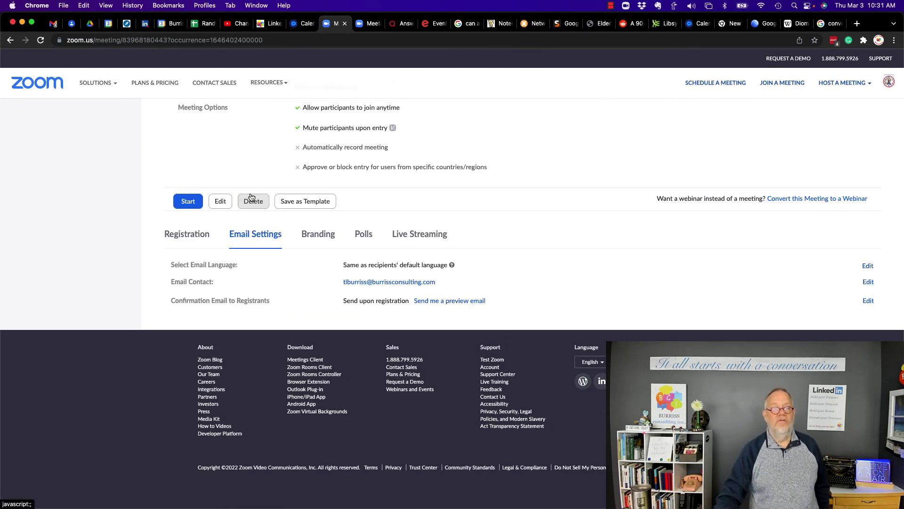